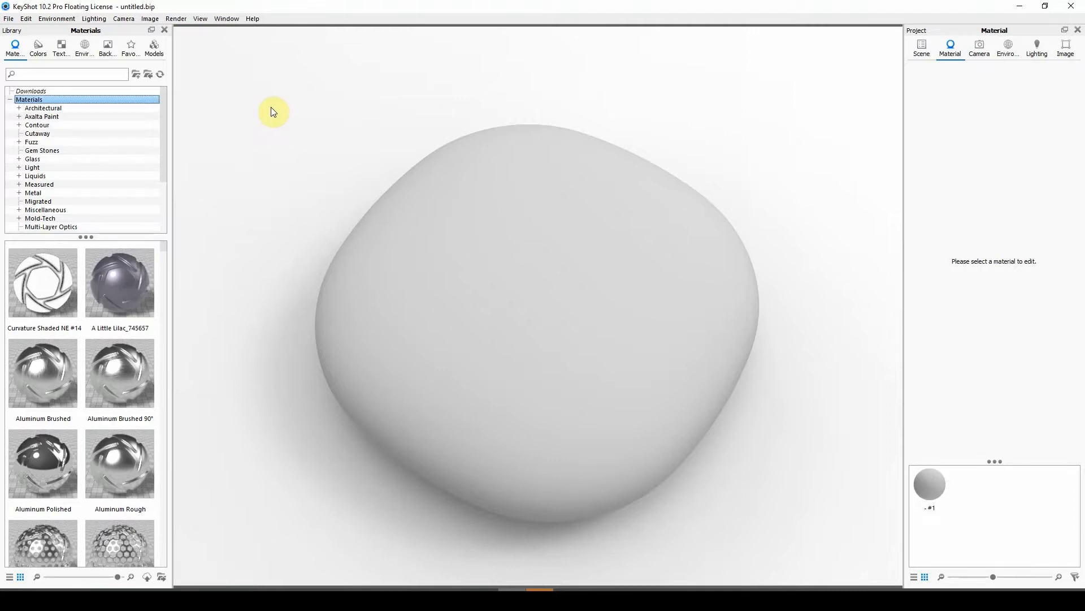
Apply the Mold-Tech-15080 Bump material from the Mold-Tech library category to the rounded model
{"action": "left_click", "coordinate": [43, 219]}
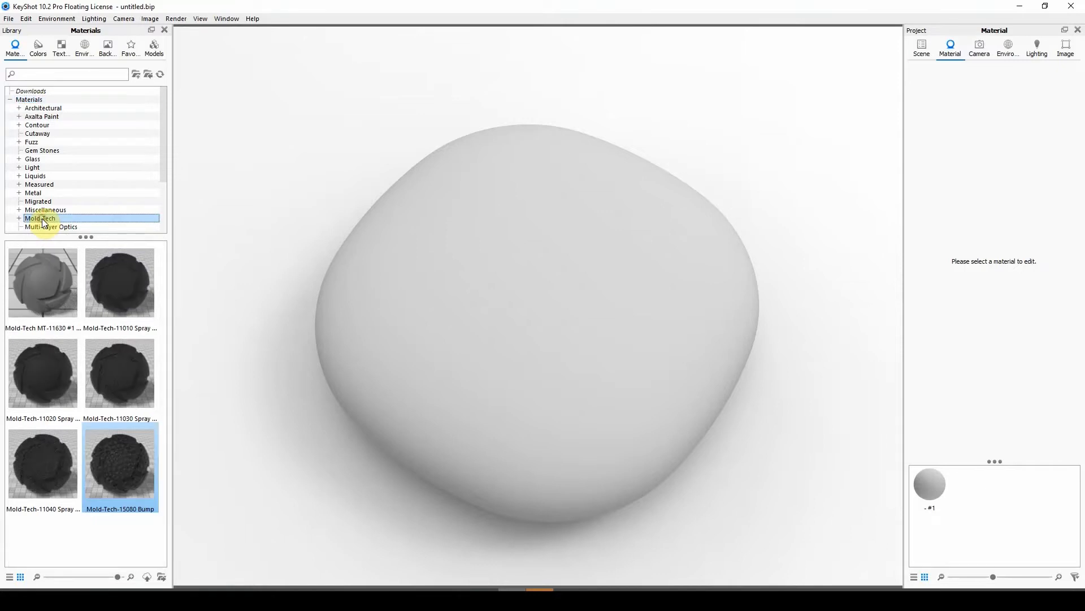
{"action": "left_click", "coordinate": [118, 468]}
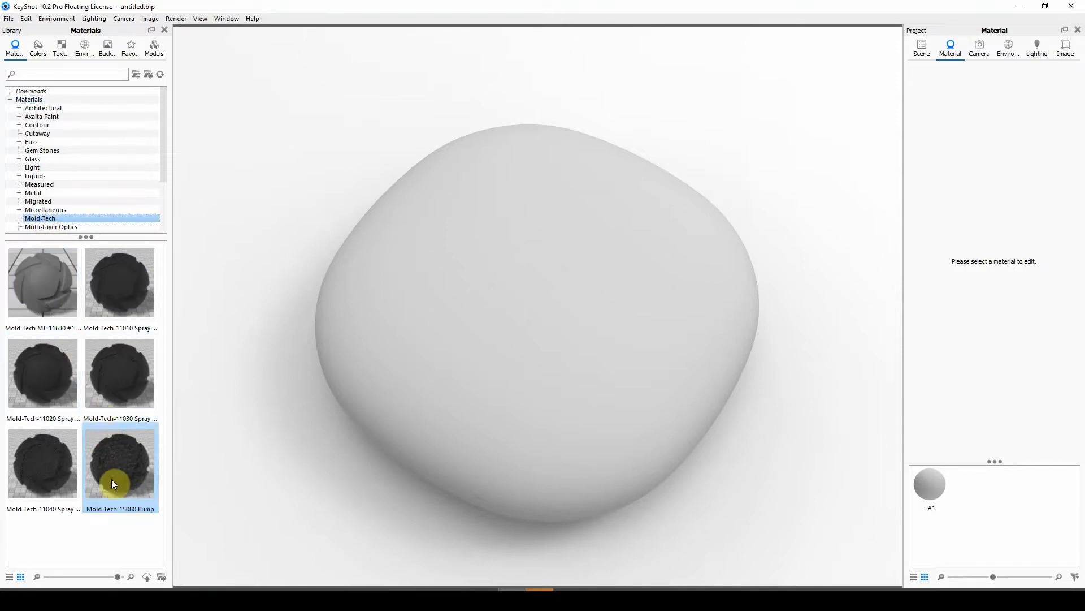
{"action": "left_click_drag", "start_coordinate": [113, 480], "coordinate": [519, 339]}
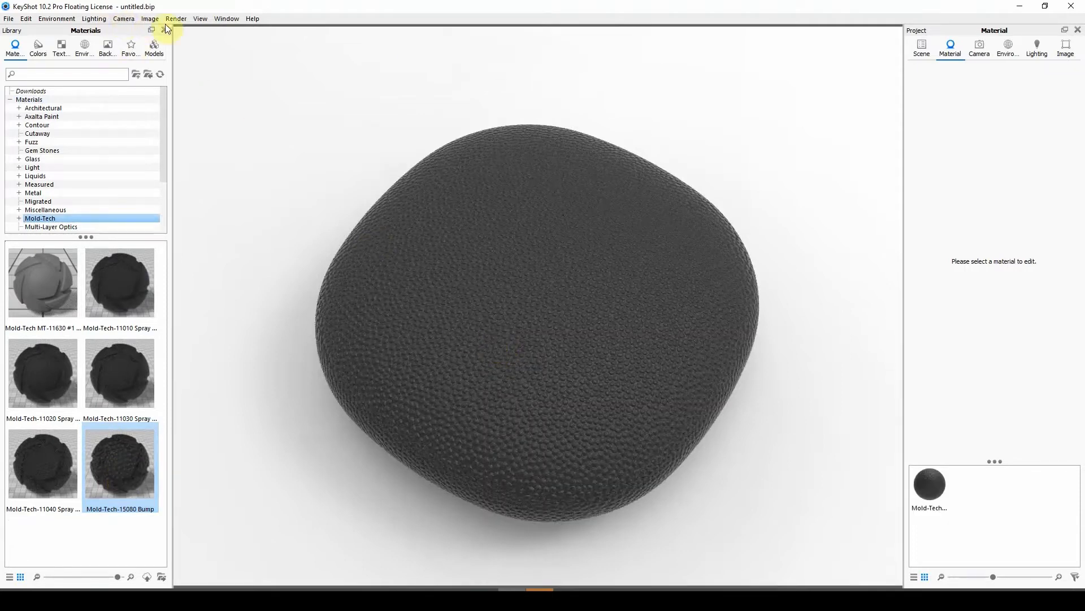
{"action": "left_click", "coordinate": [226, 20]}
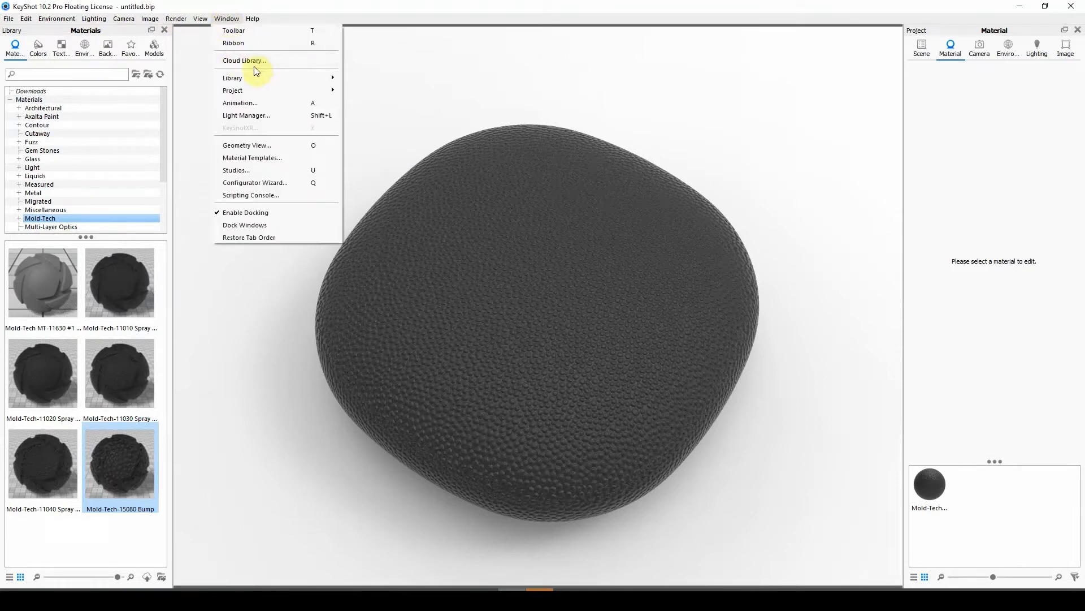
{"action": "left_click", "coordinate": [399, 81]}
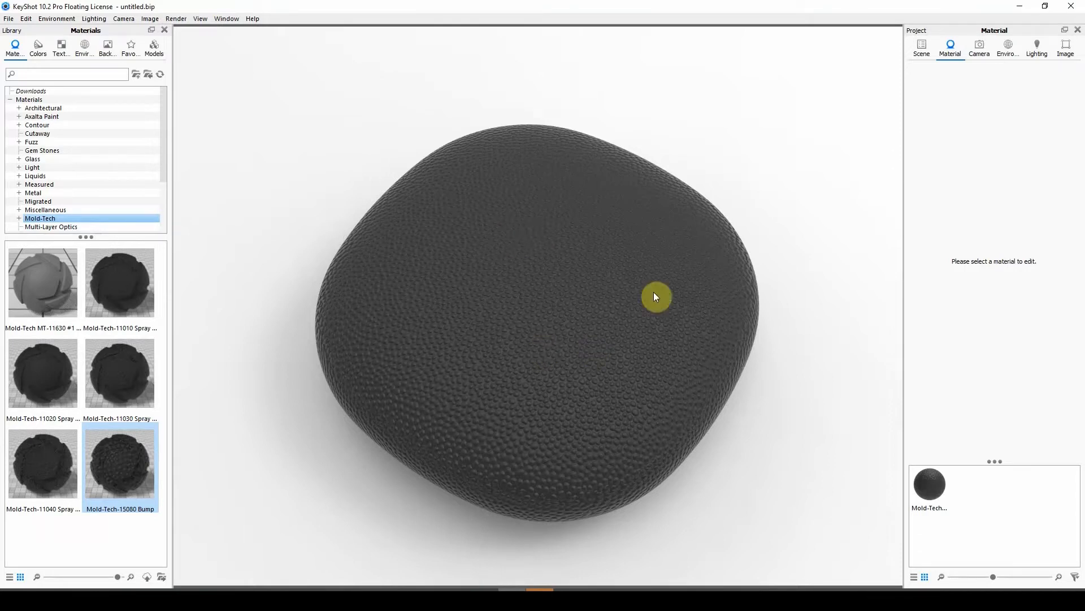
Open the material graph of the model's Mold-Tech material and shift the Mold-Tech Plastic and Tri-Planar nodes upward to make room
{"action": "double_click", "coordinate": [545, 294]}
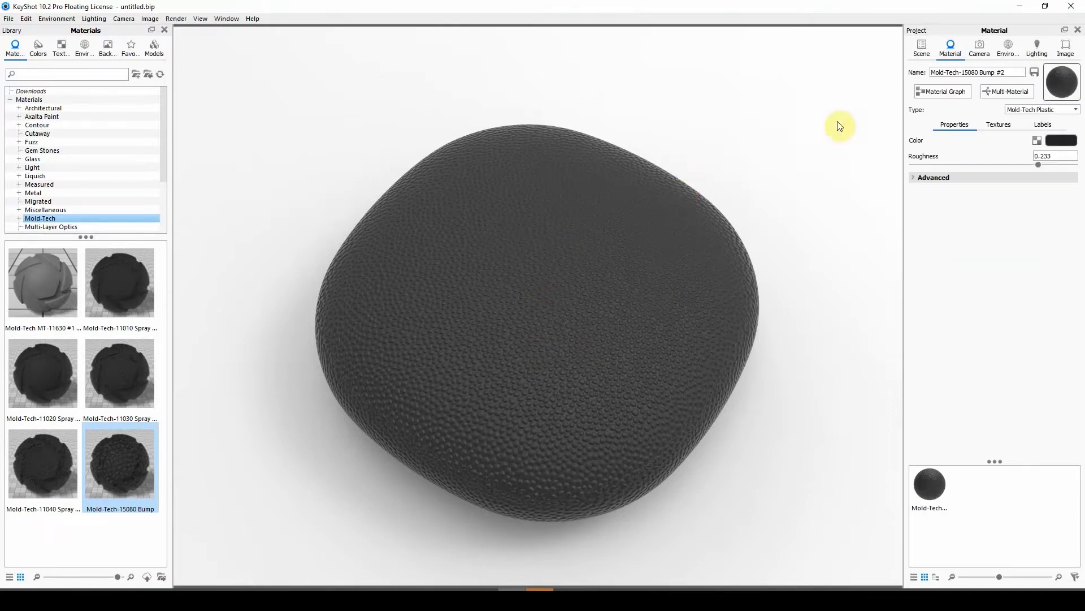
{"action": "left_click", "coordinate": [944, 92]}
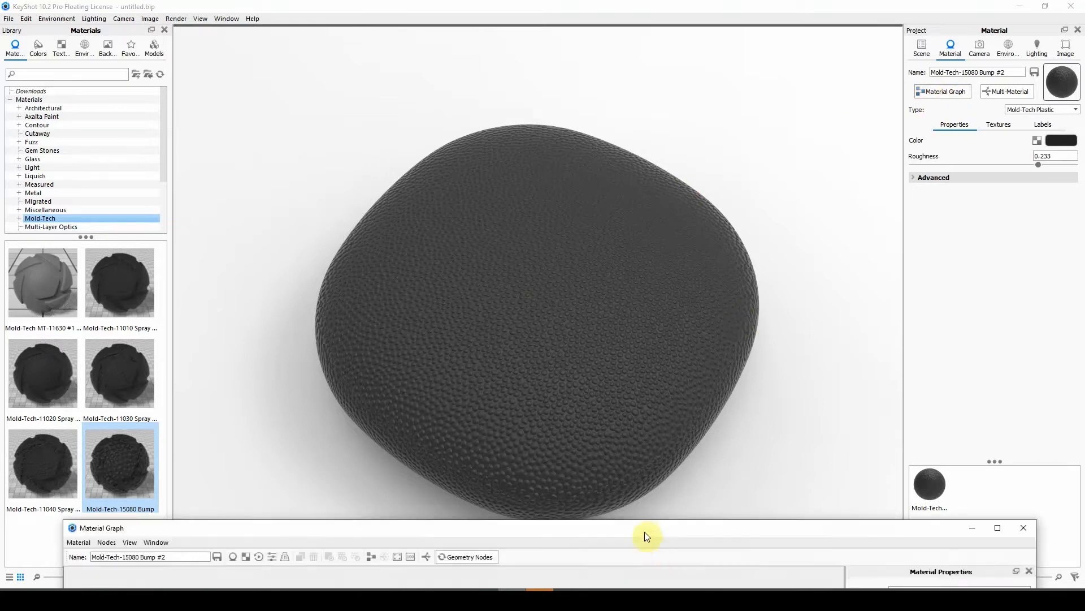
{"action": "left_click_drag", "start_coordinate": [642, 530], "coordinate": [646, 261]}
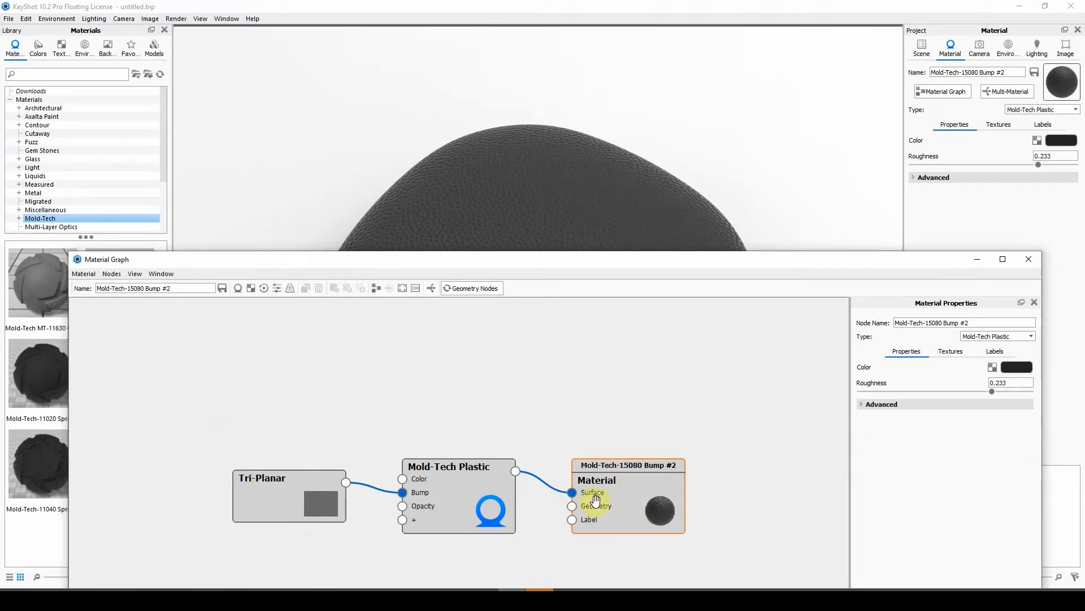
{"action": "left_click_drag", "start_coordinate": [484, 507], "coordinate": [487, 451]}
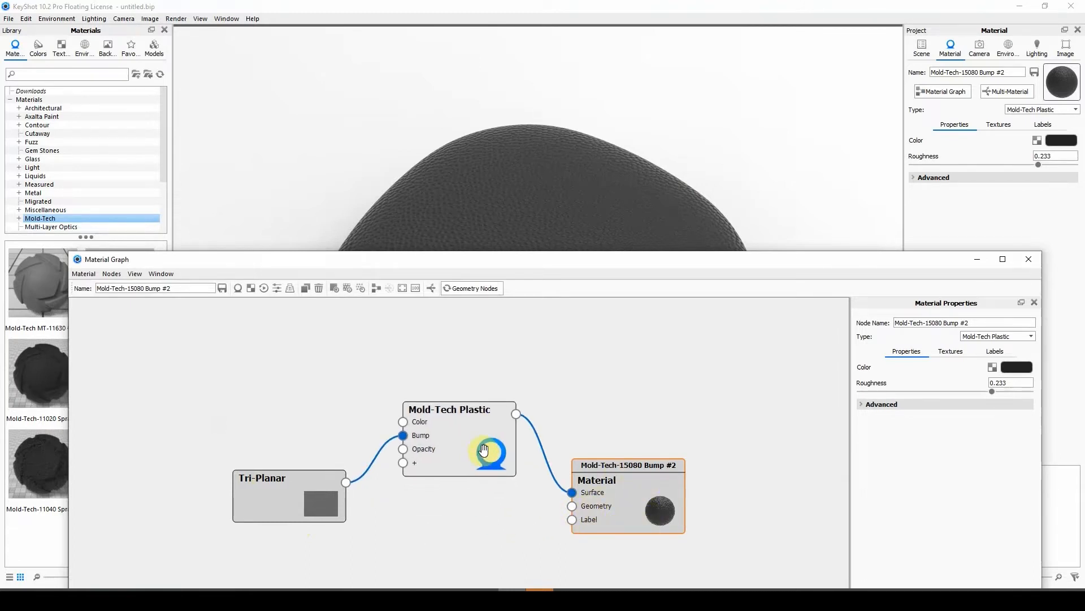
{"action": "left_click_drag", "start_coordinate": [305, 504], "coordinate": [315, 437]}
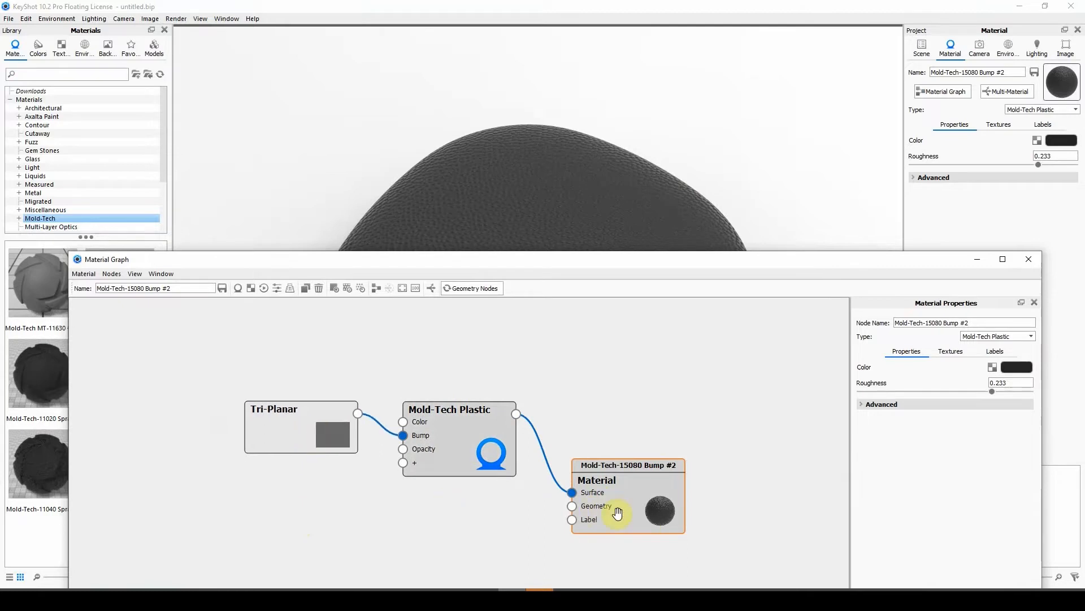
{"action": "left_click_drag", "start_coordinate": [618, 514], "coordinate": [626, 515]}
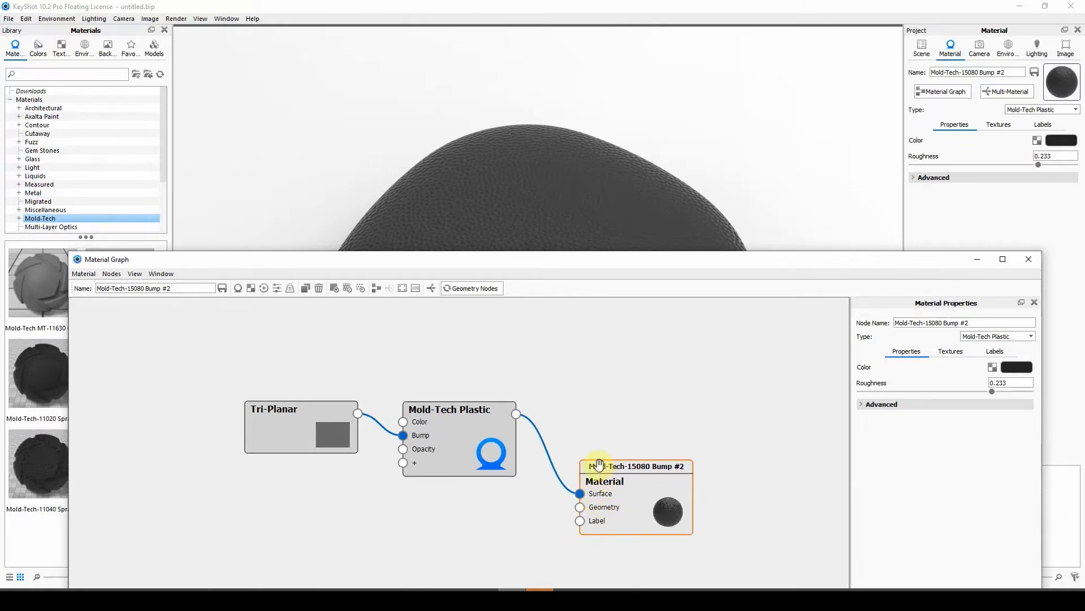
Add a Displace geometry node and connect it to the Geometry input of the main material node
{"action": "left_click", "coordinate": [477, 446]}
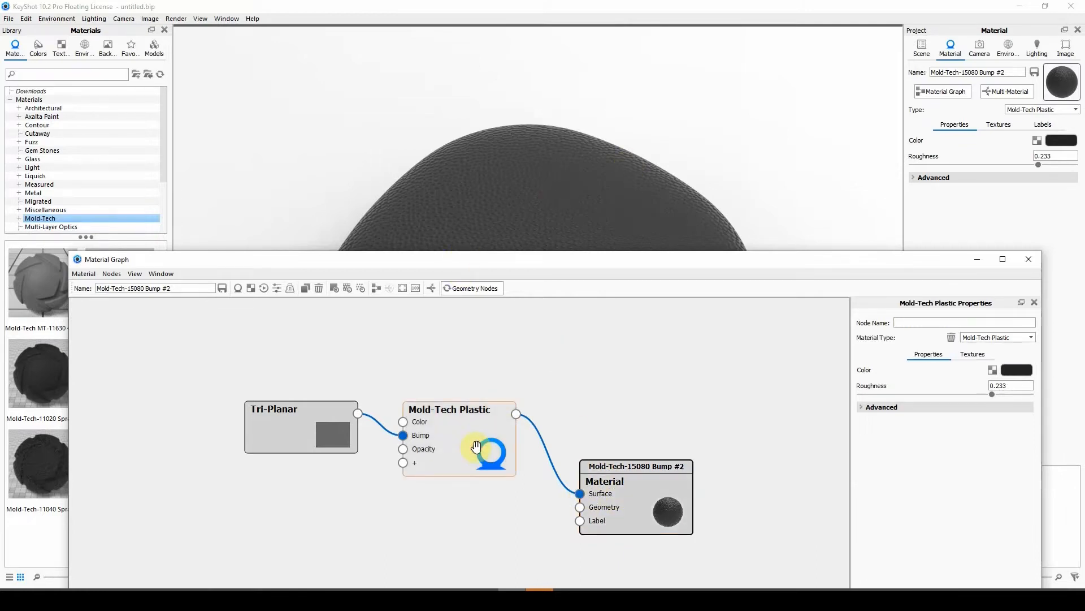
{"action": "right_click", "coordinate": [464, 525]}
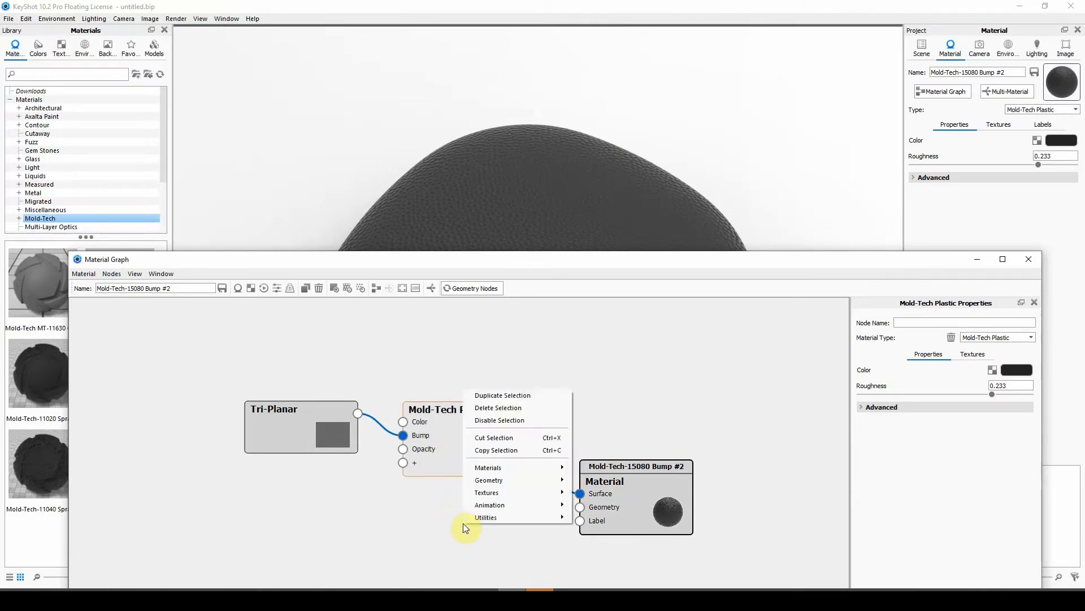
{"action": "mouse_move", "coordinate": [487, 521]}
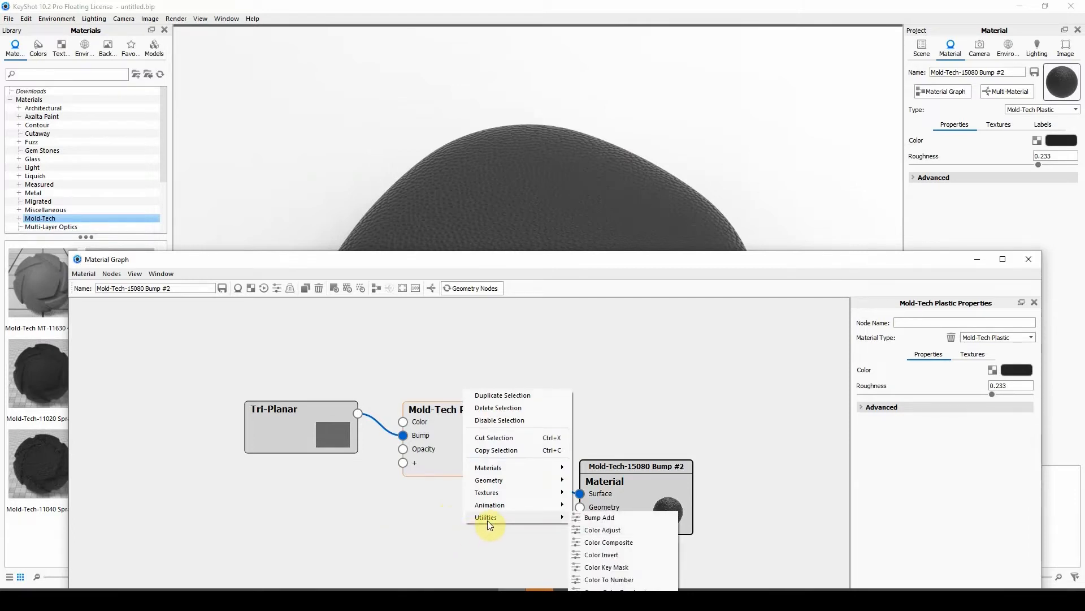
{"action": "mouse_move", "coordinate": [500, 480]}
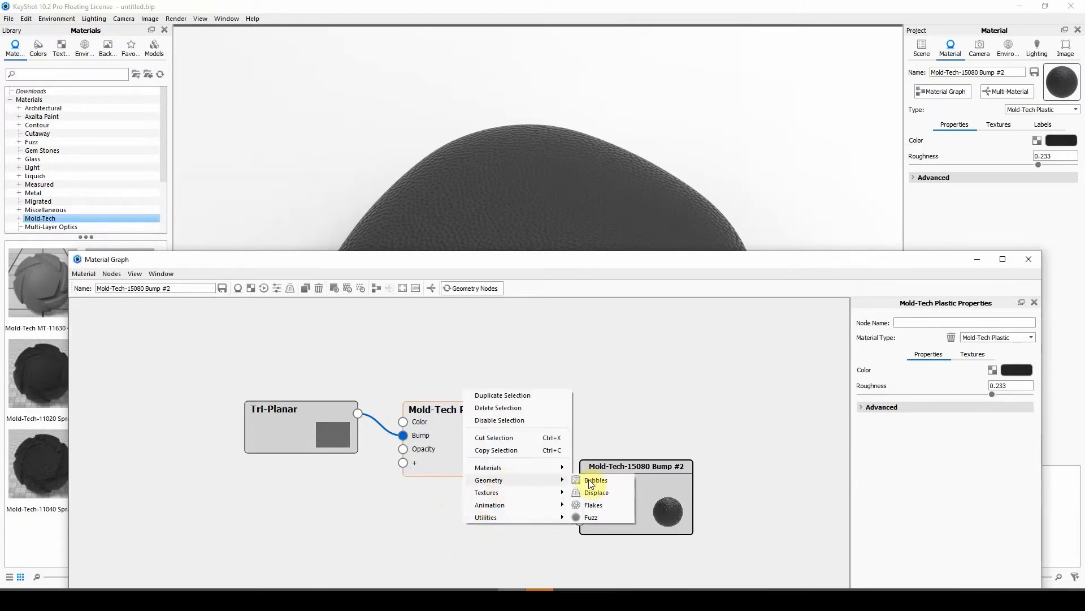
{"action": "left_click", "coordinate": [609, 495]}
{"action": "left_click_drag", "start_coordinate": [514, 547], "coordinate": [582, 498]}
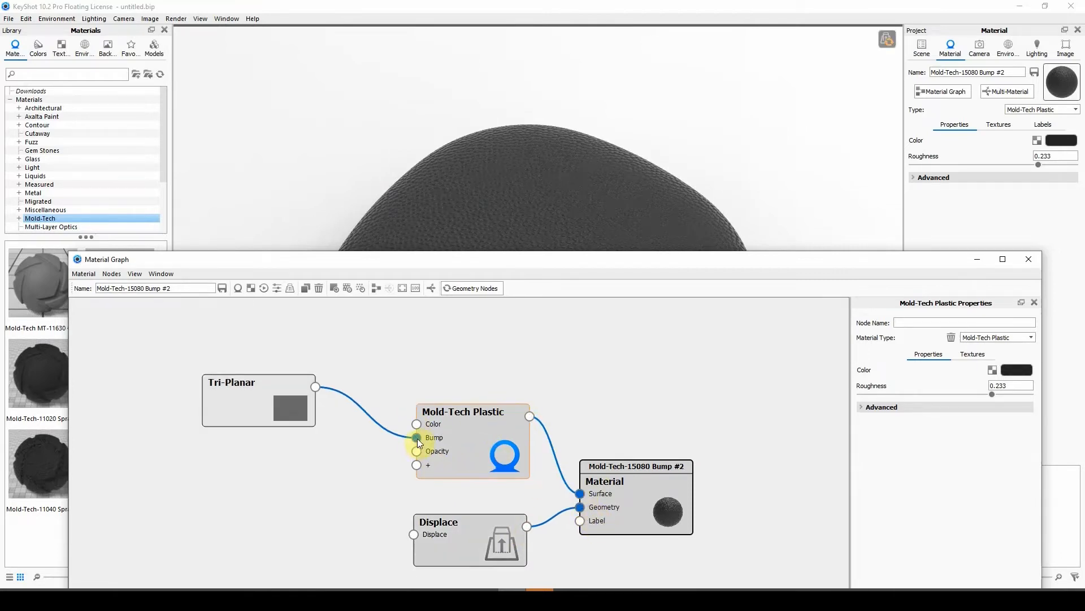
Reroute the Tri-Planar texture from the plastic's Bump input to the Displace node's input, and auto-align the graph nodes
{"action": "left_click_drag", "start_coordinate": [417, 440], "coordinate": [414, 534]}
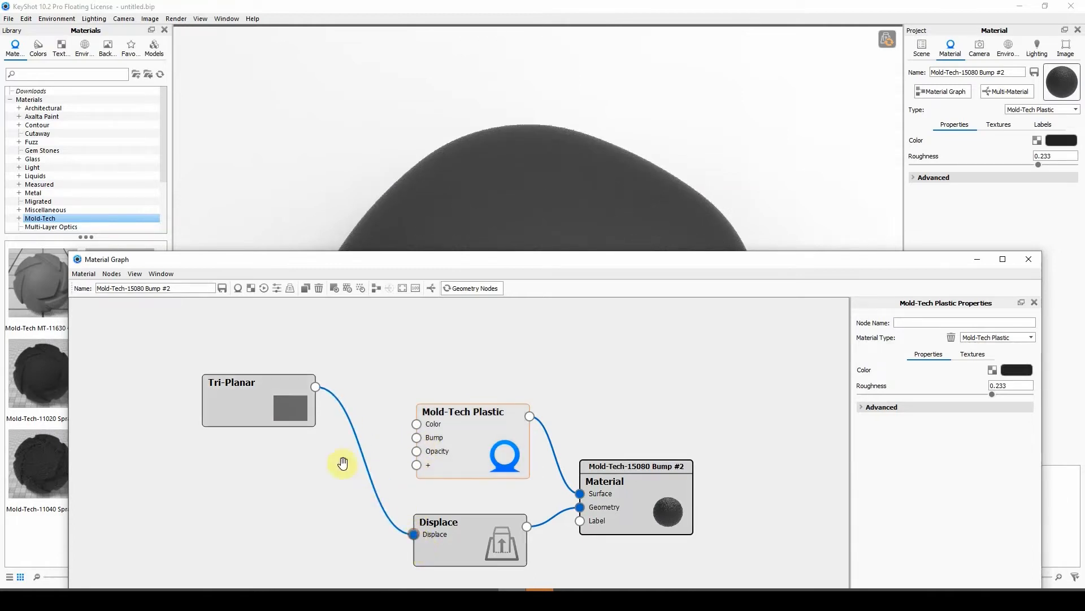
{"action": "left_click", "coordinate": [294, 408]}
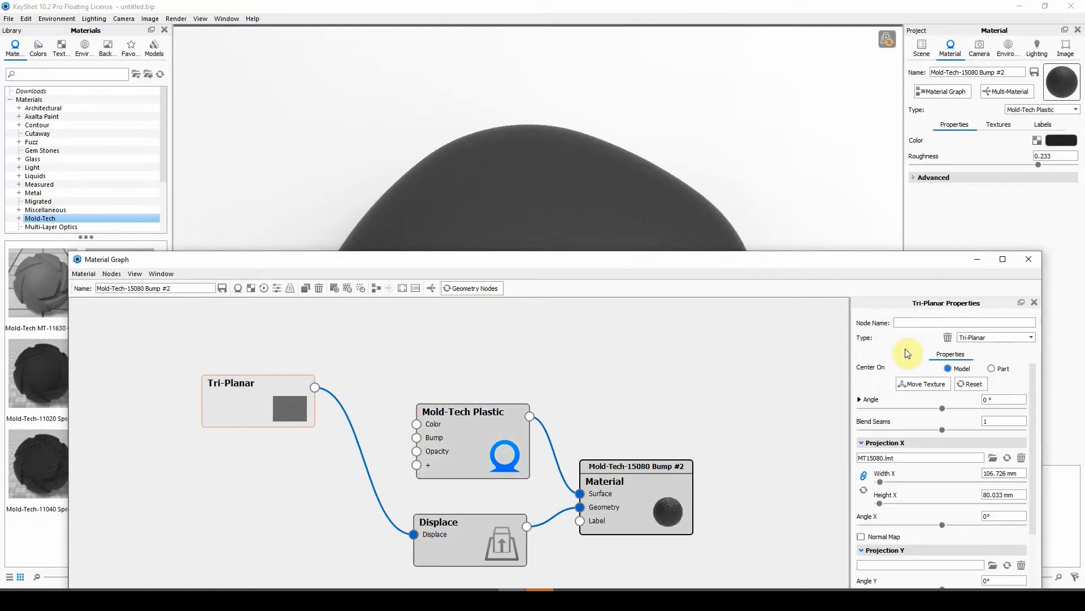
{"action": "scroll", "coordinate": [937, 421], "scroll_direction": "down", "scroll_amount": 1}
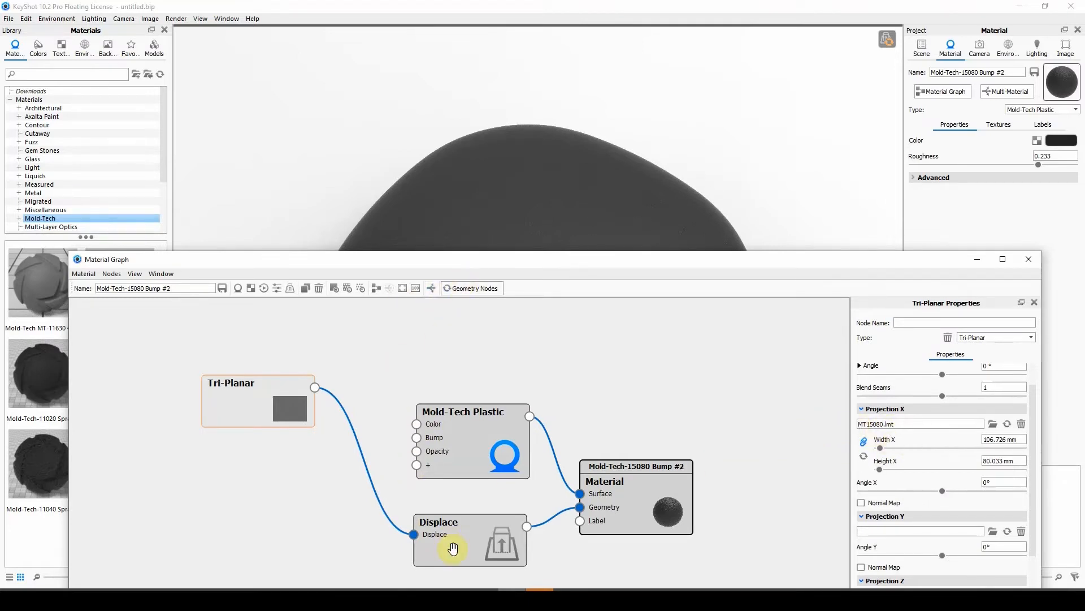
{"action": "mouse_move", "coordinate": [626, 260]}
{"action": "left_mouse_down"}
{"action": "mouse_move", "coordinate": [623, 310]}
{"action": "mouse_move", "coordinate": [618, 274]}
{"action": "left_mouse_up"}
{"action": "left_click", "coordinate": [367, 300]}
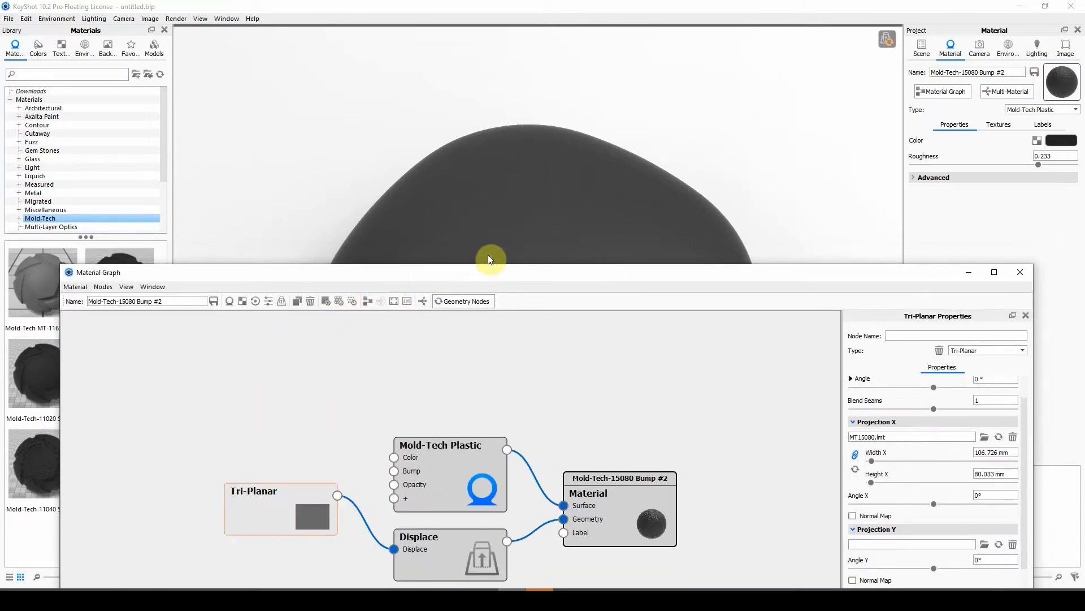
Execute the geometry nodes to generate the displacement on the model, with the material graph window moved clear of it
{"action": "left_click_drag", "start_coordinate": [488, 267], "coordinate": [485, 363]}
{"action": "scroll", "coordinate": [669, 264], "scroll_direction": "up", "scroll_amount": 10}
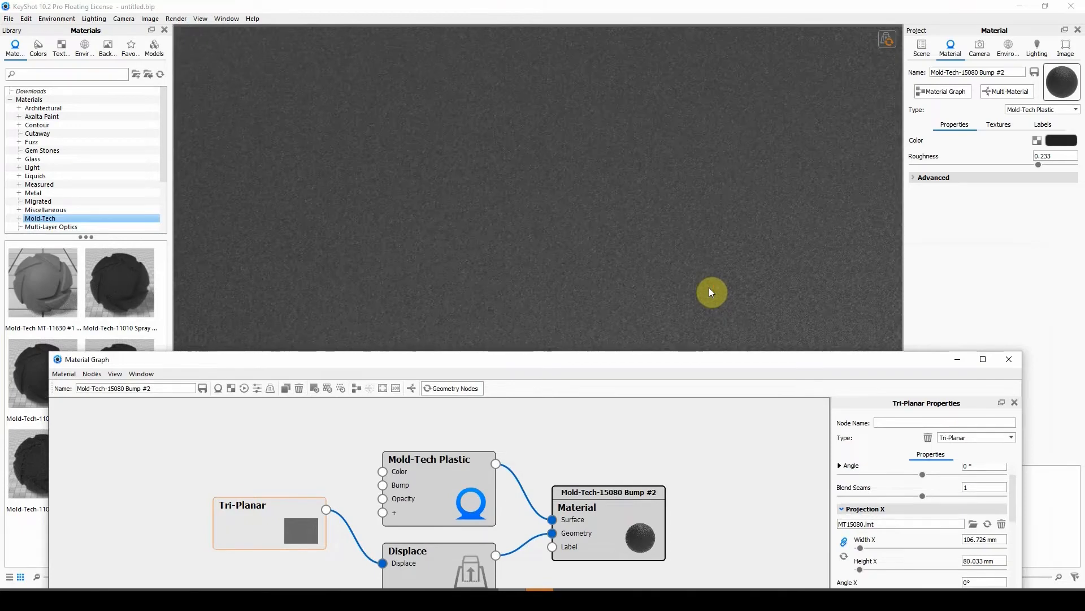
{"action": "scroll", "coordinate": [700, 294], "scroll_direction": "down", "scroll_amount": 5}
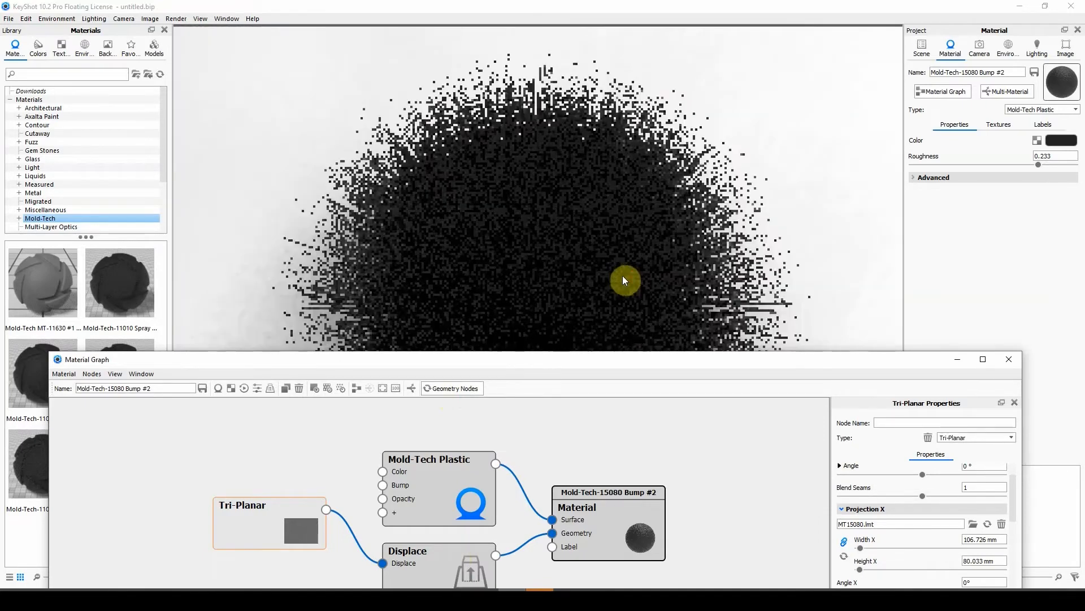
{"action": "scroll", "coordinate": [547, 269], "scroll_direction": "down", "scroll_amount": 3}
{"action": "left_click", "coordinate": [547, 270]}
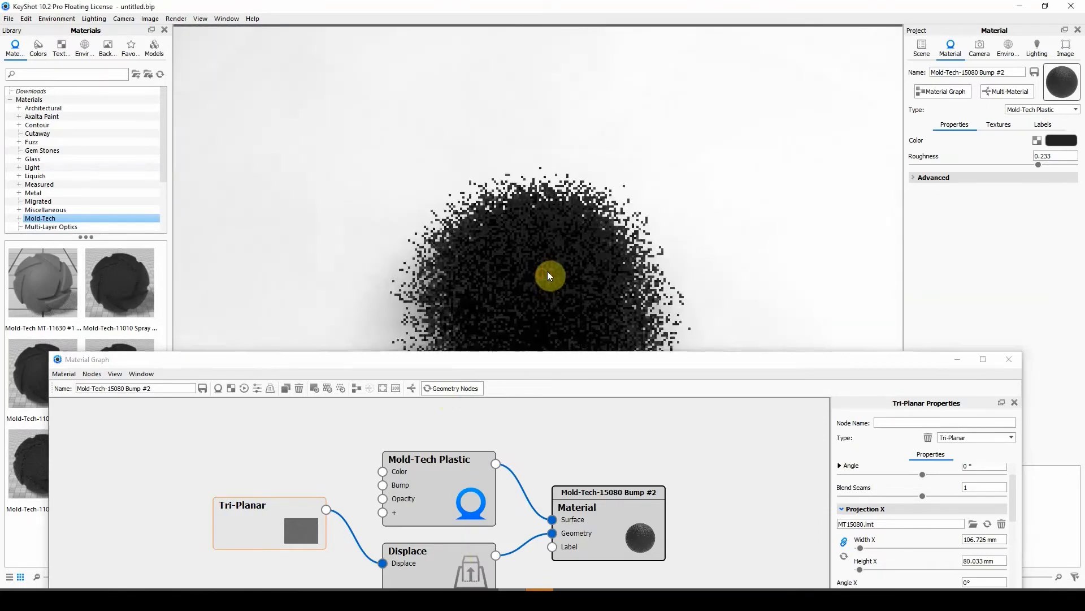
{"action": "left_click_drag", "start_coordinate": [548, 270], "coordinate": [643, 218]}
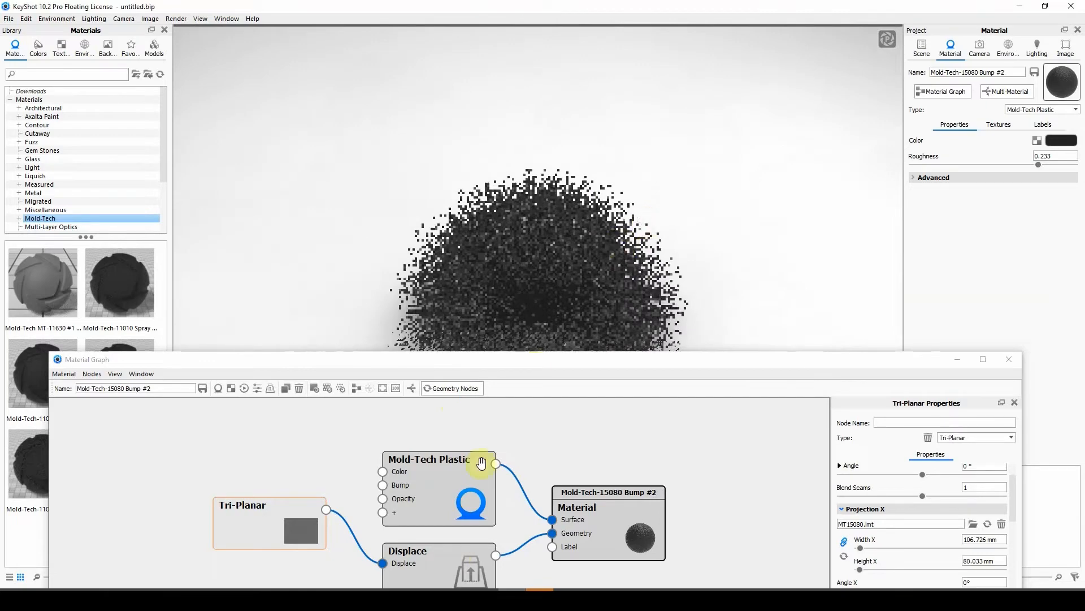
Set the Displace node's displacement height to 1 mm and triangle size to 0.1 mm, and re-execute the geometry nodes
{"action": "left_click", "coordinate": [438, 566]}
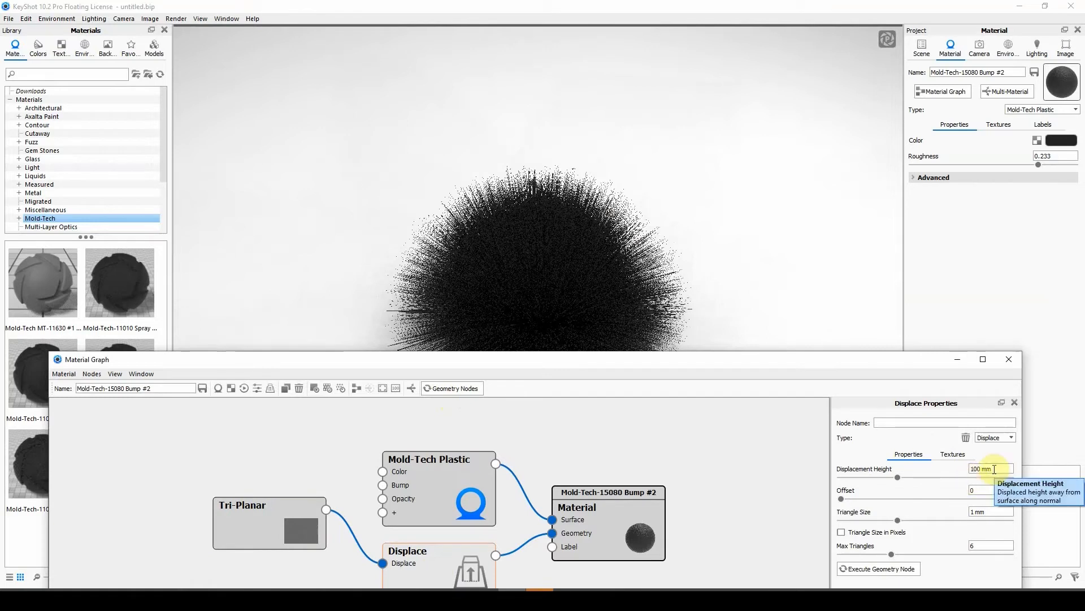
{"action": "left_click_drag", "start_coordinate": [994, 469], "coordinate": [946, 477]}
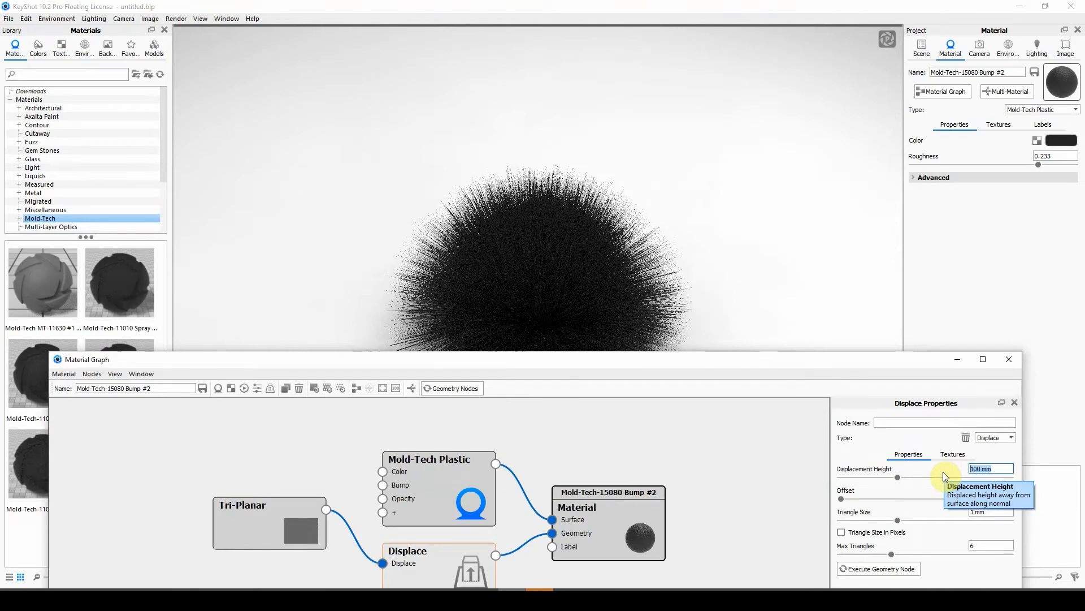
{"action": "type", "text": "1"}
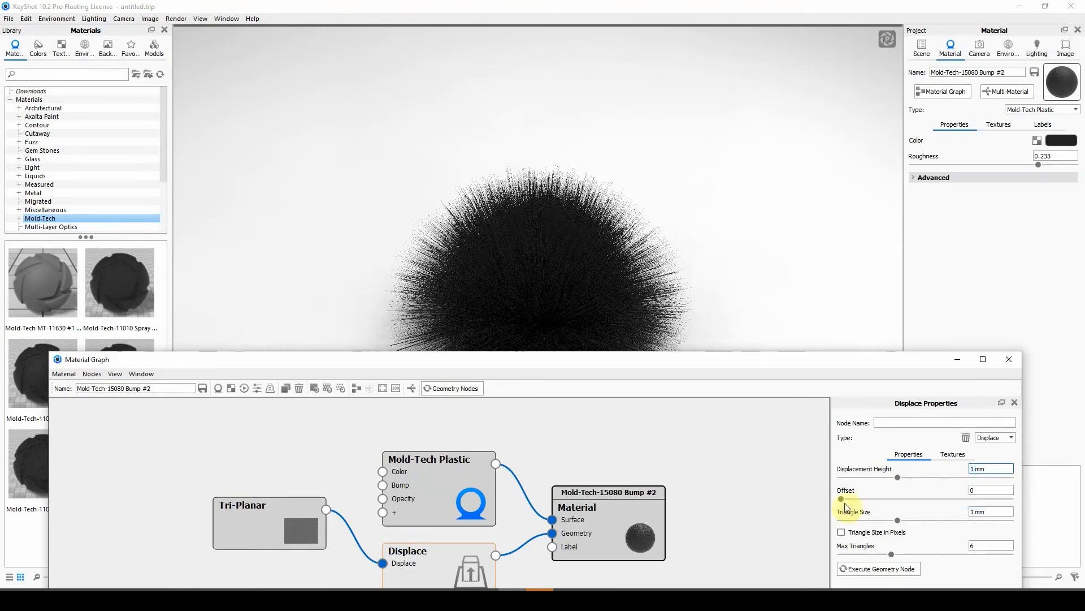
{"action": "left_click", "coordinate": [992, 511]}
{"action": "type", "text": "0"}
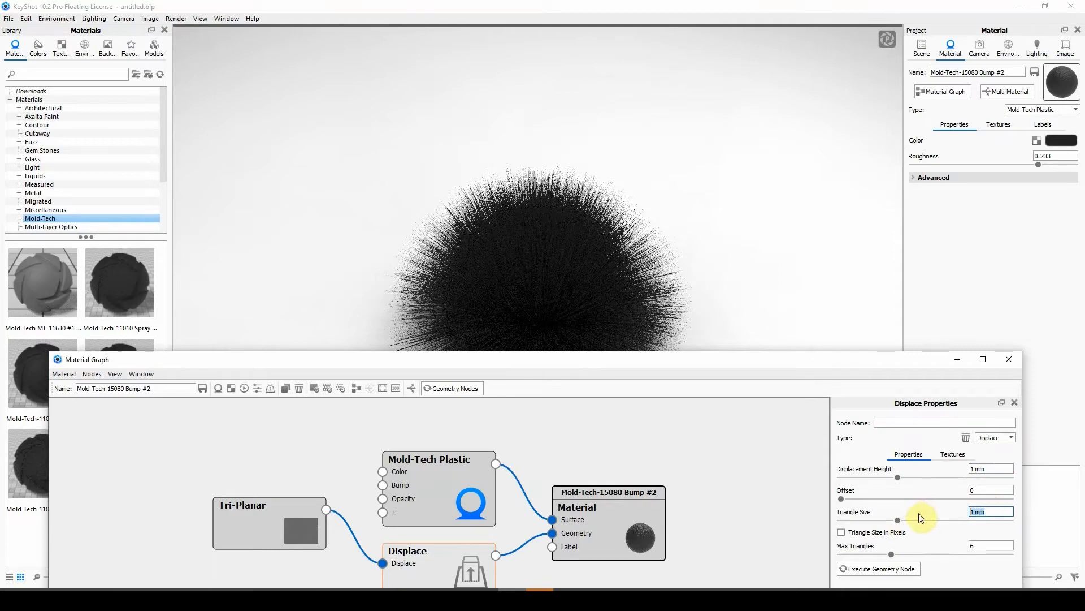
{"action": "type", "text": ".1"}
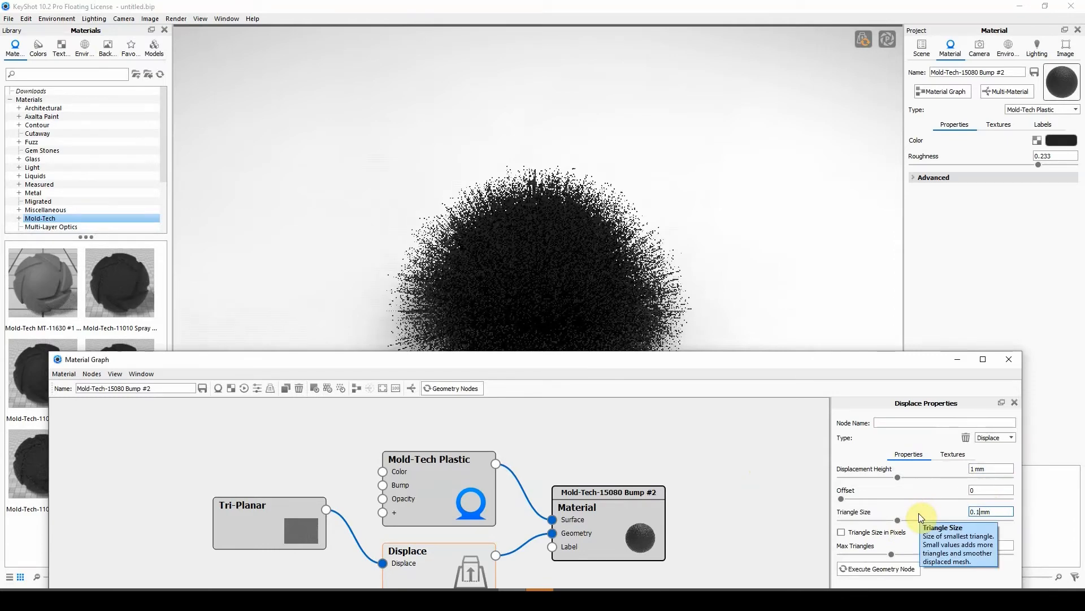
{"action": "key", "text": "Return"}
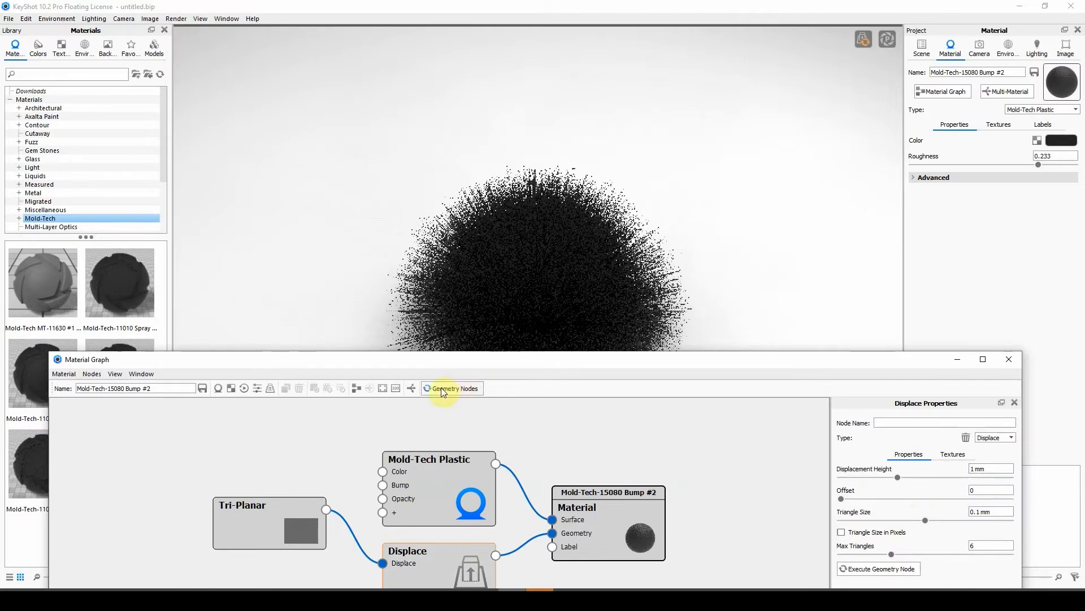
{"action": "left_click", "coordinate": [860, 41]}
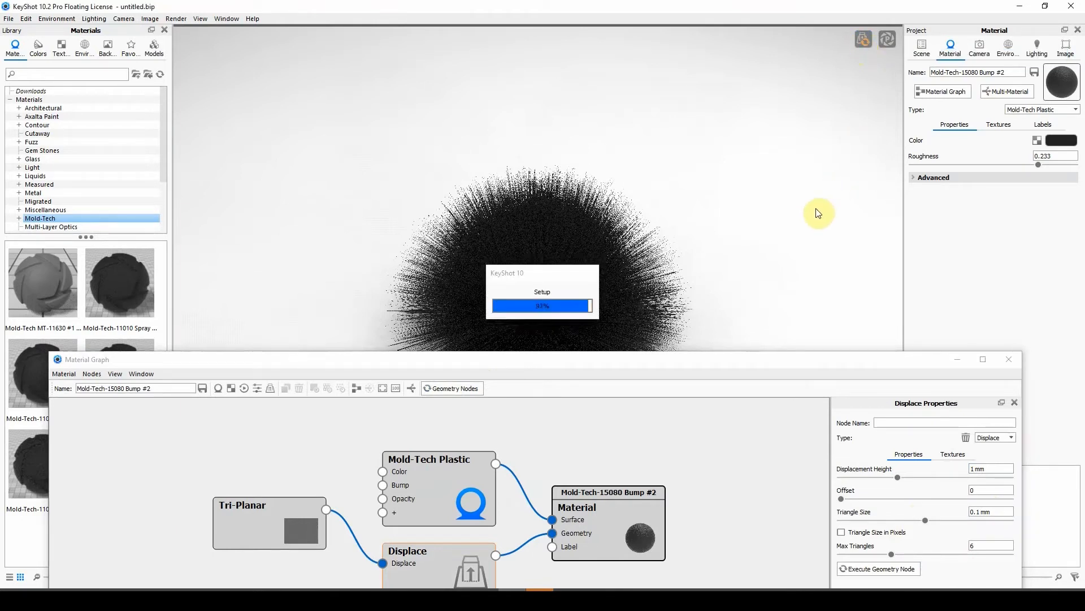
Examine the displaced bumps on the model's surface up close and check the Displace node's displacement height
{"action": "scroll", "coordinate": [538, 307], "scroll_direction": "up", "scroll_amount": 5}
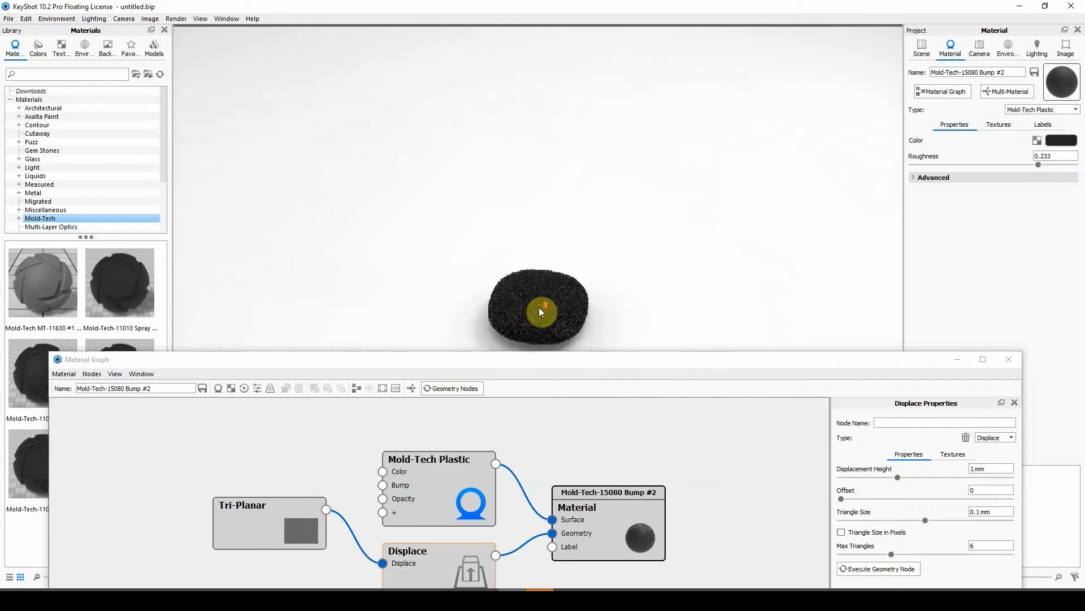
{"action": "scroll", "coordinate": [541, 311], "scroll_direction": "up", "scroll_amount": 8}
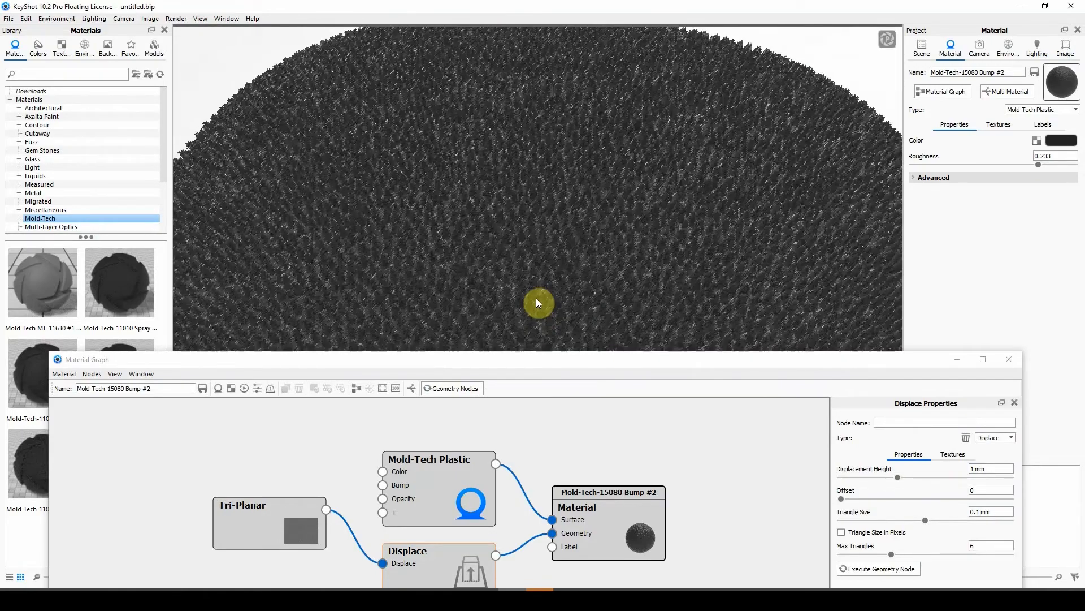
{"action": "scroll", "coordinate": [531, 271], "scroll_direction": "down", "scroll_amount": 3}
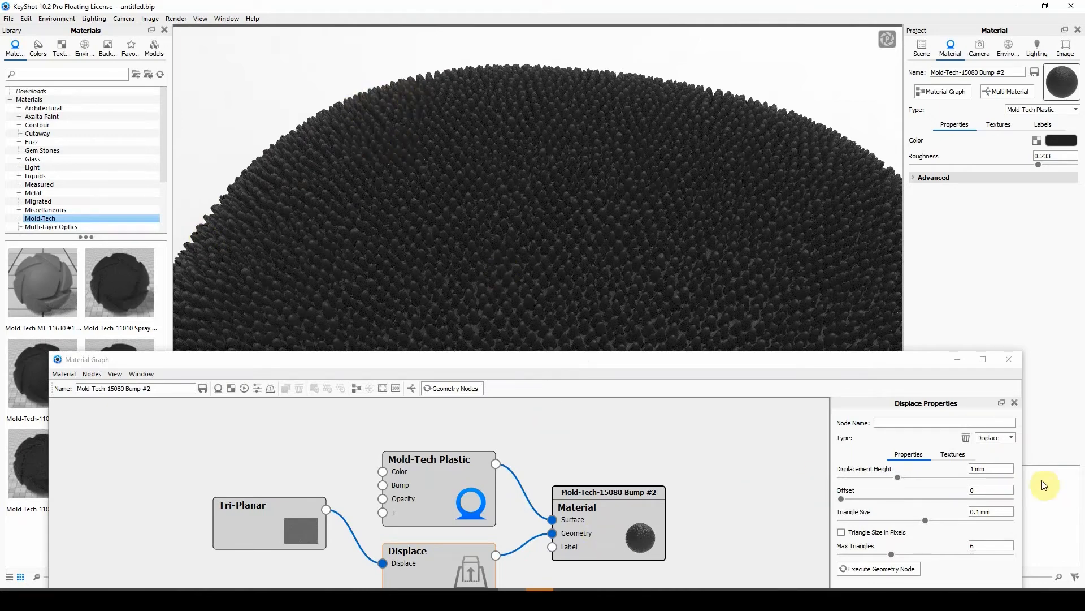
{"action": "left_click", "coordinate": [990, 468]}
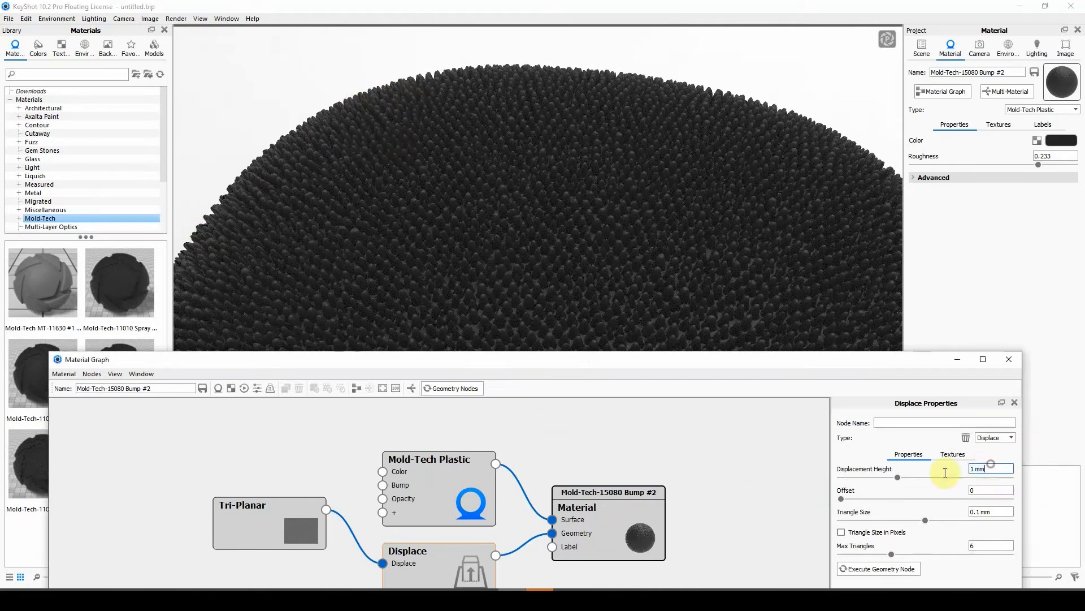
{"action": "double_click", "coordinate": [989, 465]}
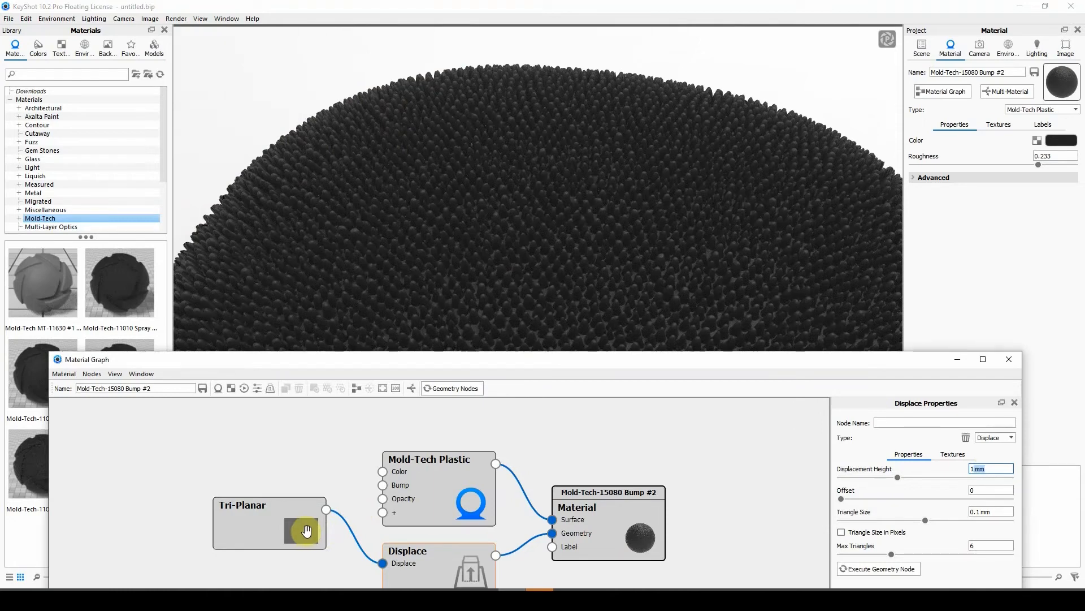
Enlarge the Tri-Planar texture's Projection X width to 200 mm and finally 240 mm, re-executing the geometry nodes after each change
{"action": "left_click", "coordinate": [306, 530]}
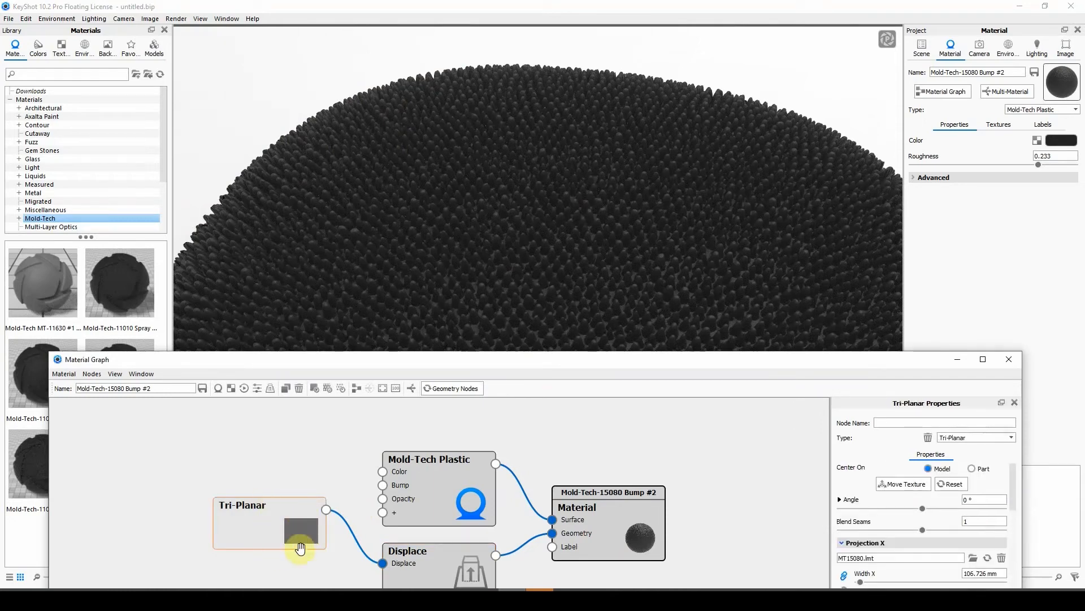
{"action": "scroll", "coordinate": [905, 534], "scroll_direction": "down", "scroll_amount": 2}
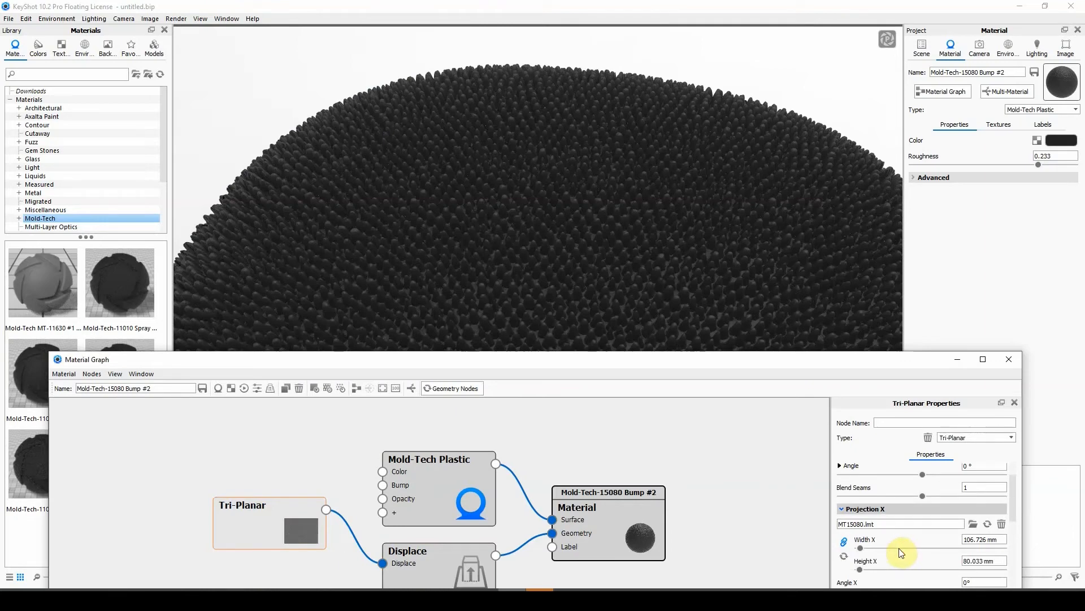
{"action": "scroll", "coordinate": [901, 553], "scroll_direction": "down", "scroll_amount": 2}
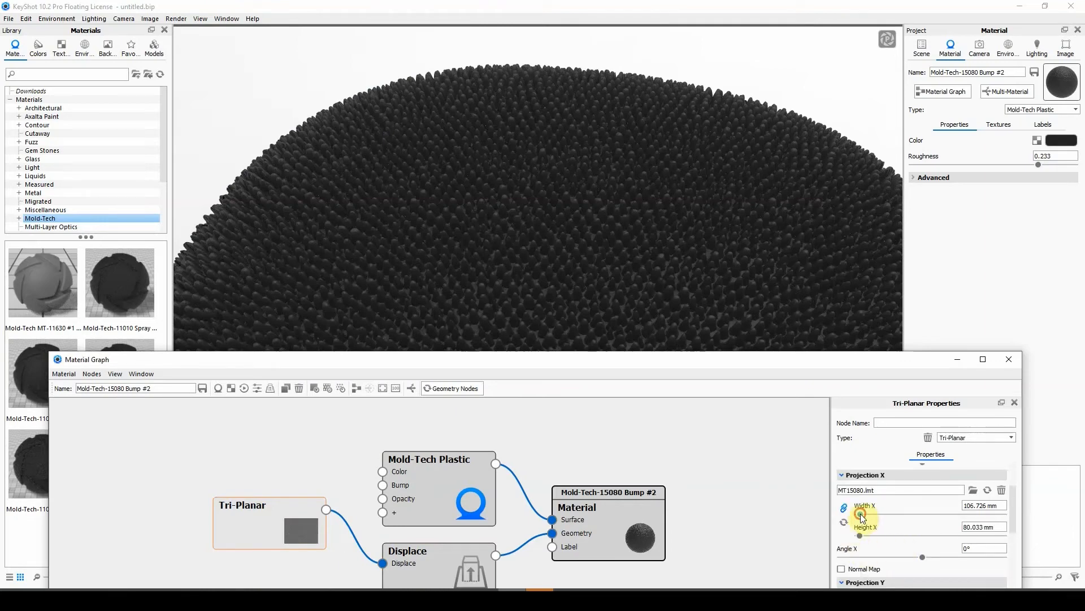
{"action": "mouse_move", "coordinate": [860, 513]}
{"action": "left_mouse_down"}
{"action": "mouse_move", "coordinate": [873, 513]}
{"action": "mouse_move", "coordinate": [862, 514]}
{"action": "left_mouse_up"}
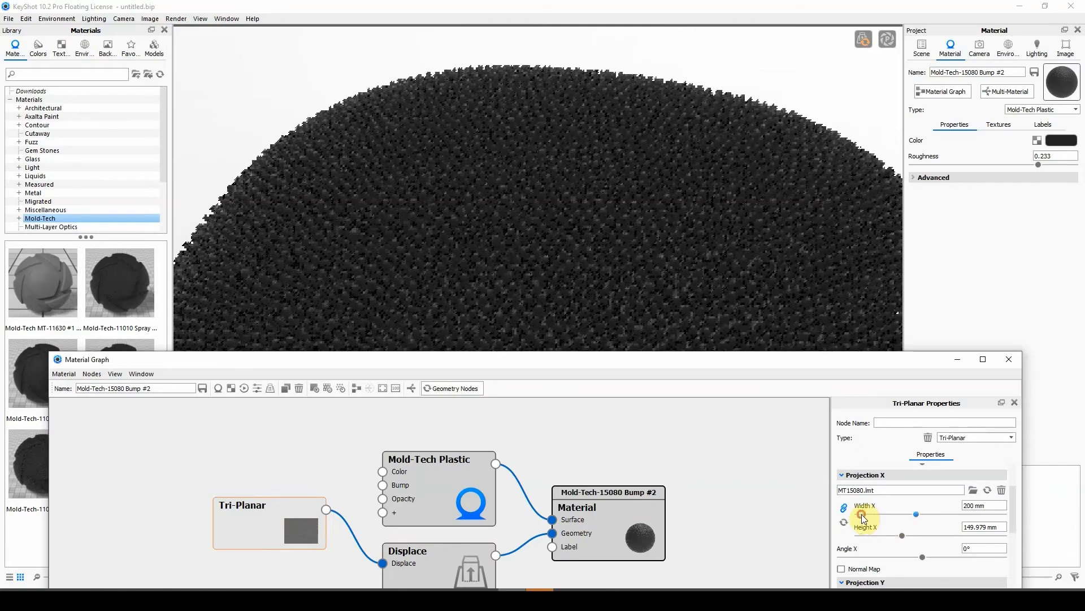
{"action": "left_click", "coordinate": [864, 39]}
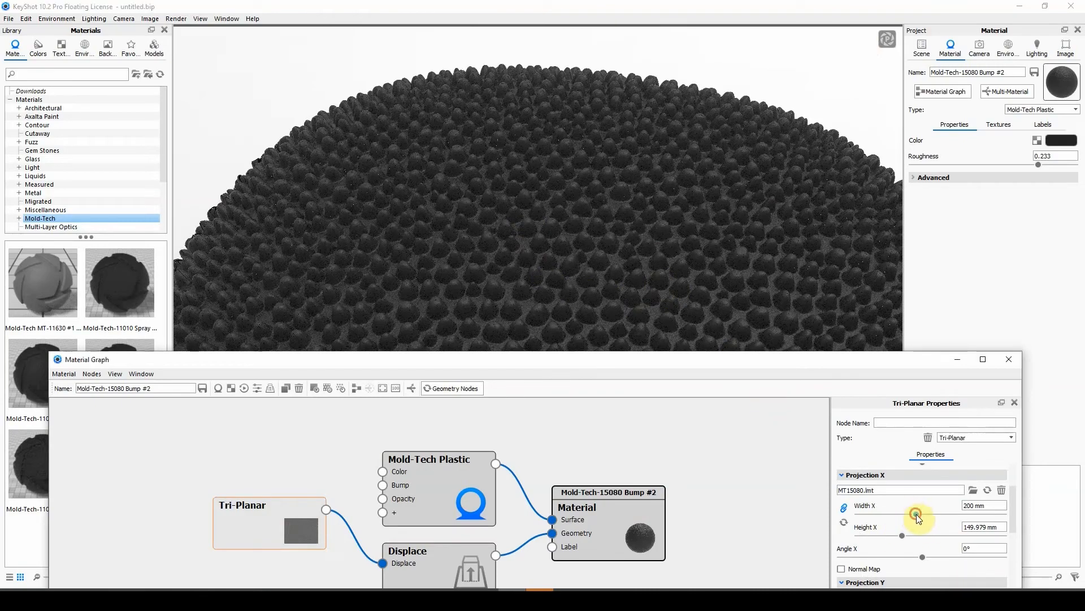
{"action": "left_click_drag", "start_coordinate": [916, 514], "coordinate": [928, 515]}
{"action": "left_click", "coordinate": [864, 38]}
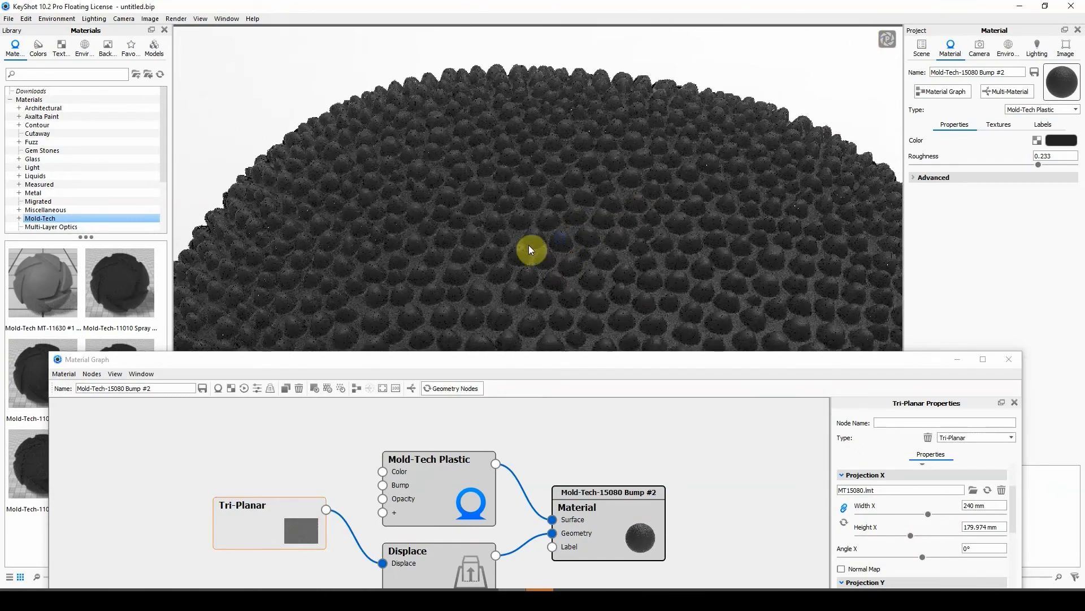
Close the material graph and inspect the whole displaced model from different angles
{"action": "left_click_drag", "start_coordinate": [529, 245], "coordinate": [449, 250]}
{"action": "scroll", "coordinate": [450, 250], "scroll_direction": "down", "scroll_amount": 3}
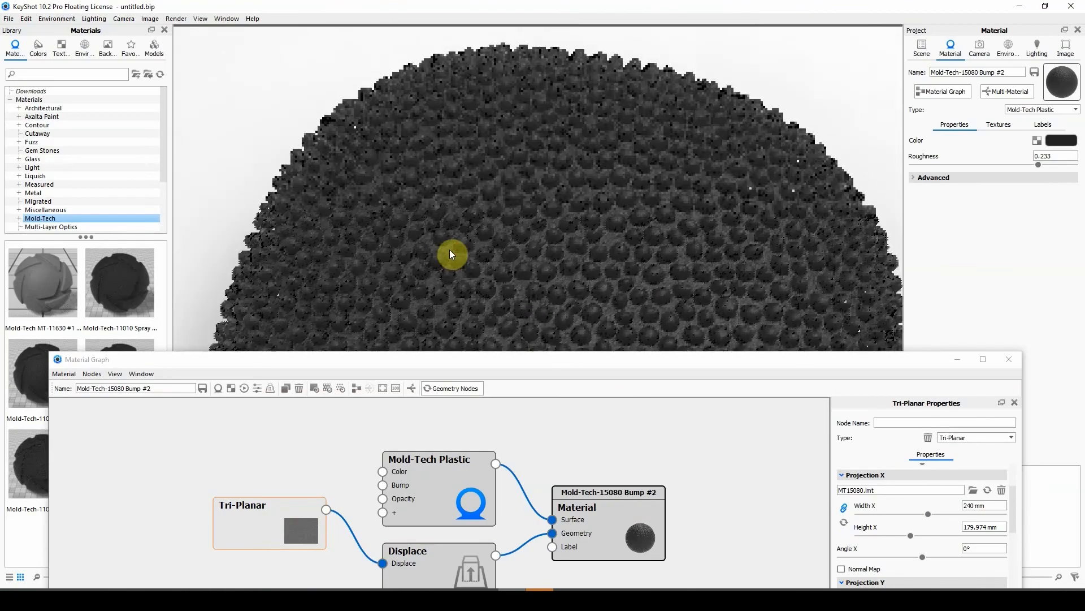
{"action": "scroll", "coordinate": [451, 255], "scroll_direction": "down", "scroll_amount": 3}
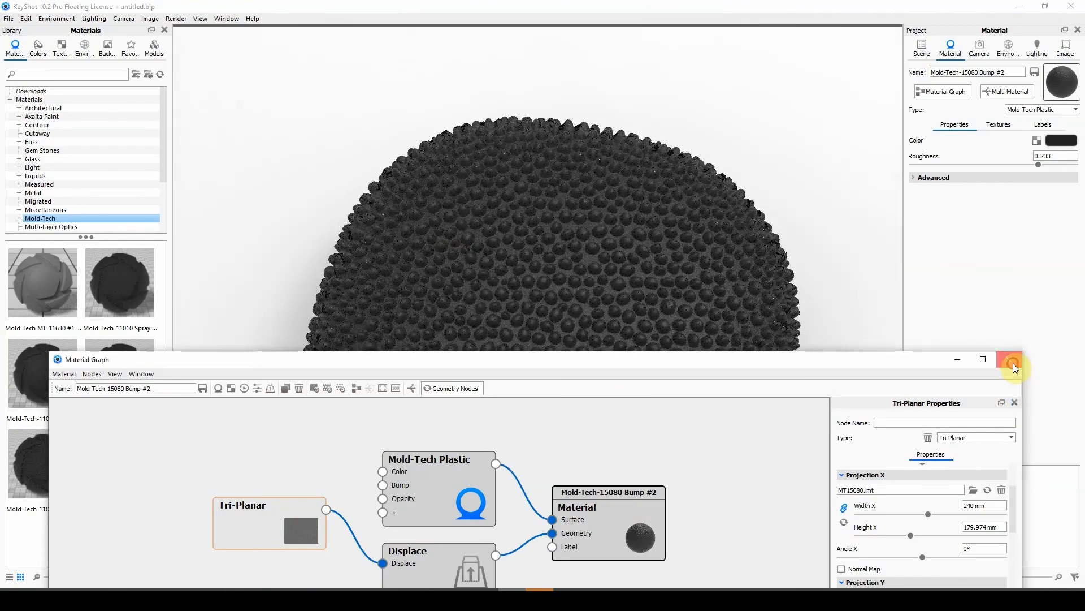
{"action": "left_click", "coordinate": [1010, 360]}
{"action": "left_click_drag", "start_coordinate": [460, 326], "coordinate": [587, 351]}
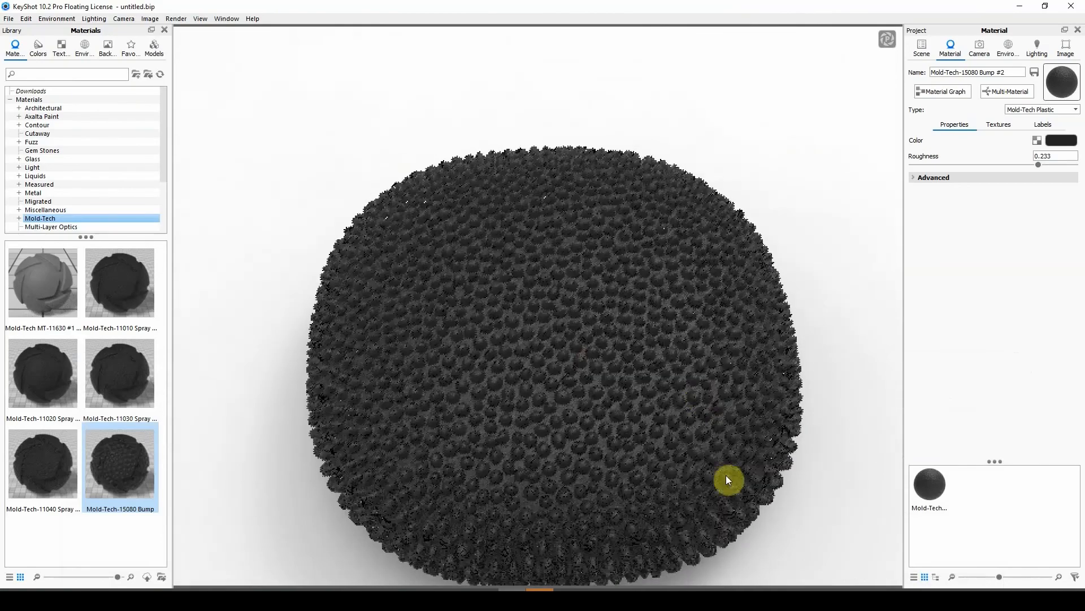